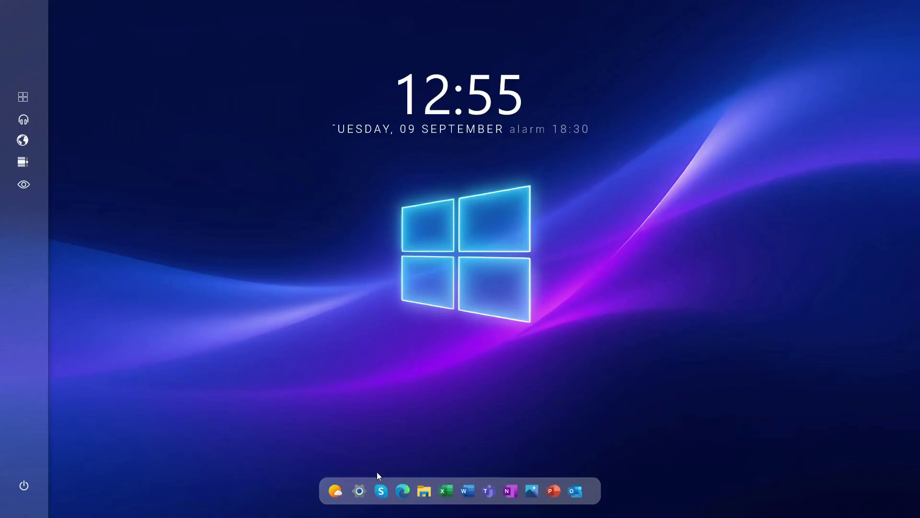
Preview the customized desktop's dock by opening and closing File Explorer and Weather from its shortcuts
{"action": "left_click", "coordinate": [430, 490]}
{"action": "left_click_drag", "start_coordinate": [395, 85], "coordinate": [417, 96]}
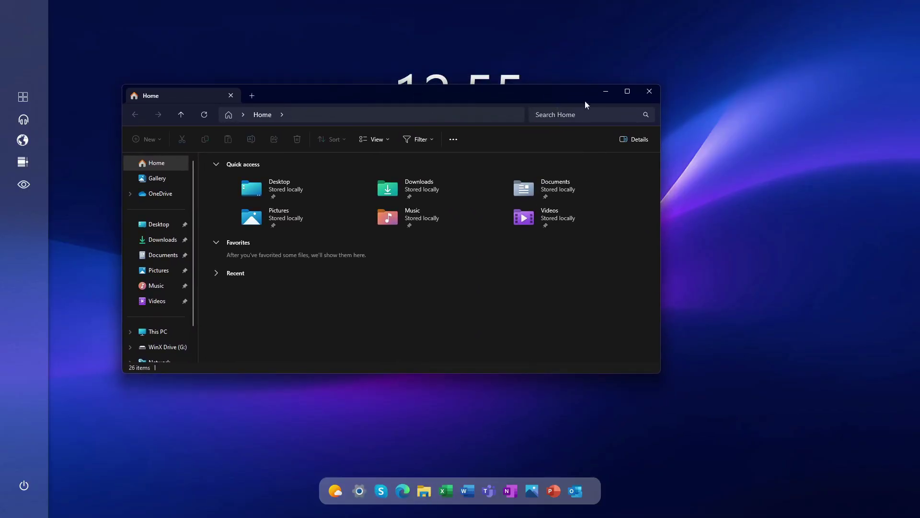
{"action": "left_click", "coordinate": [651, 90]}
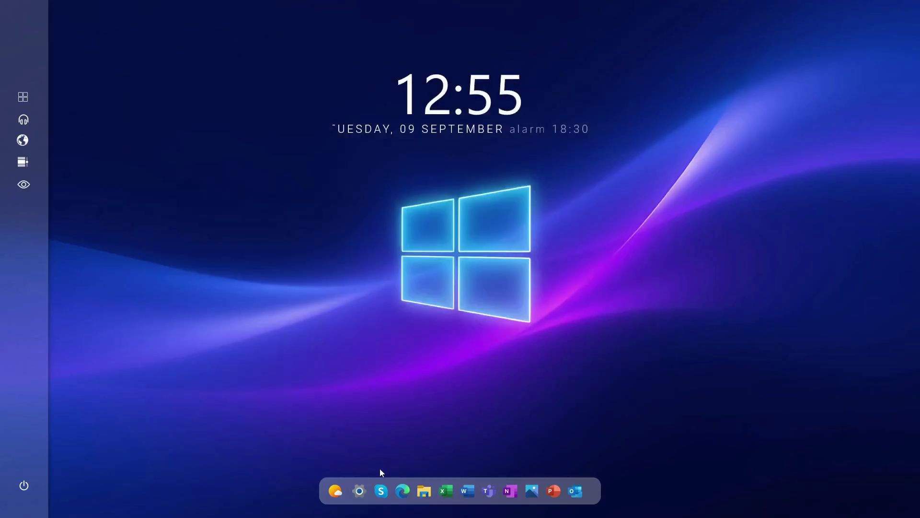
{"action": "left_click", "coordinate": [348, 482]}
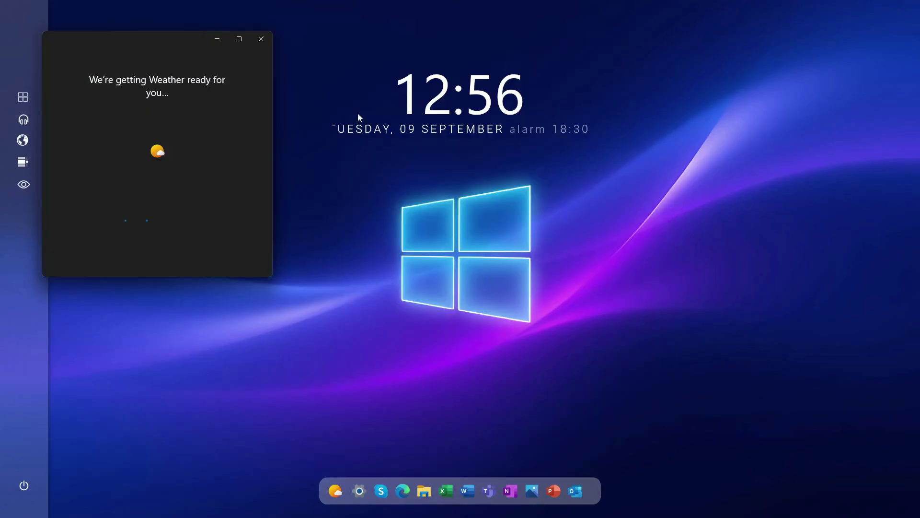
{"action": "left_click", "coordinate": [269, 43]}
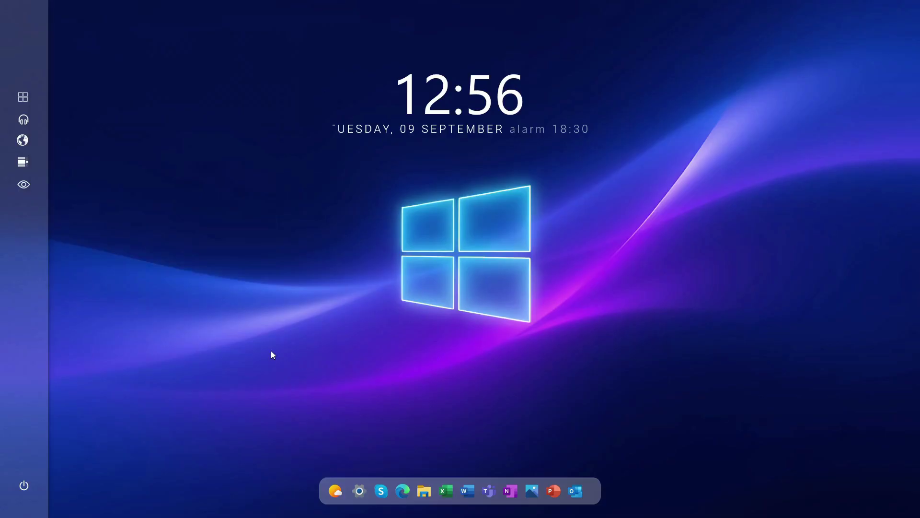
Preview the sidebar by opening and closing Media Player, expanding the full sidebar, and opening and closing Control Panel
{"action": "left_click", "coordinate": [22, 120]}
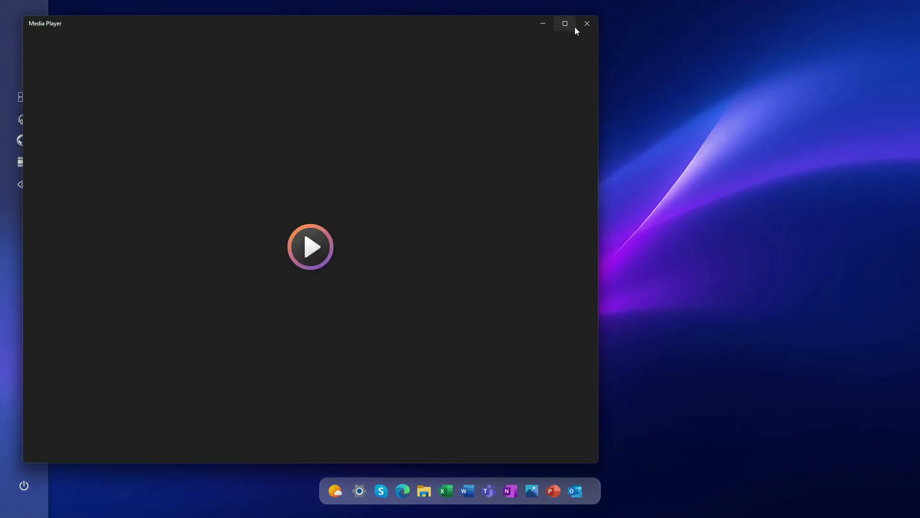
{"action": "left_click", "coordinate": [586, 24]}
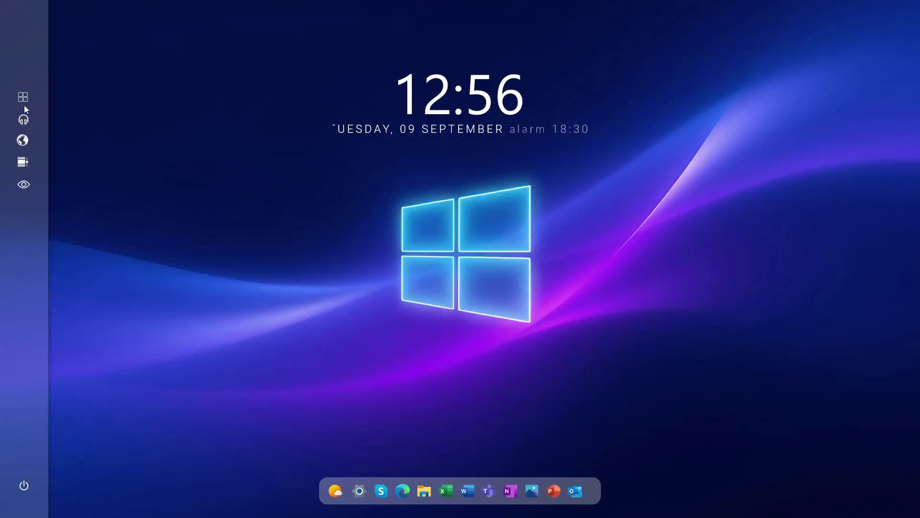
{"action": "left_click", "coordinate": [23, 98]}
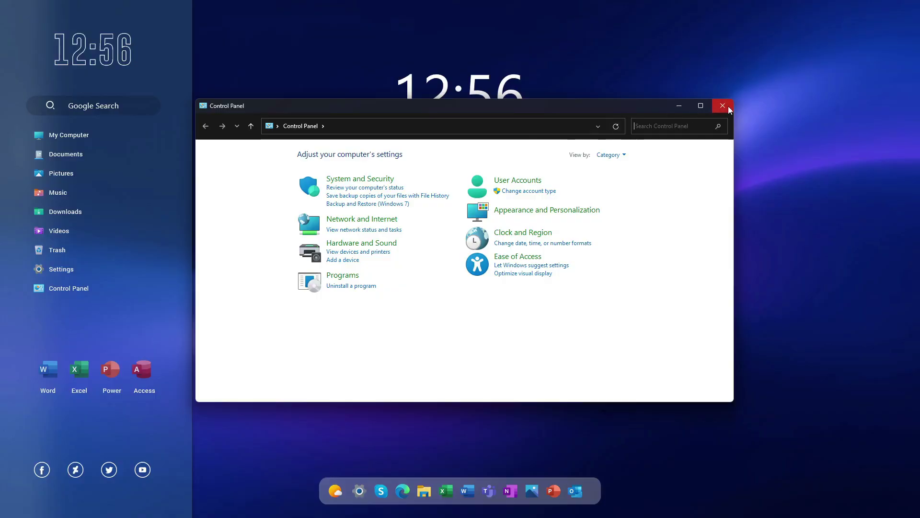
{"action": "left_click", "coordinate": [729, 105]}
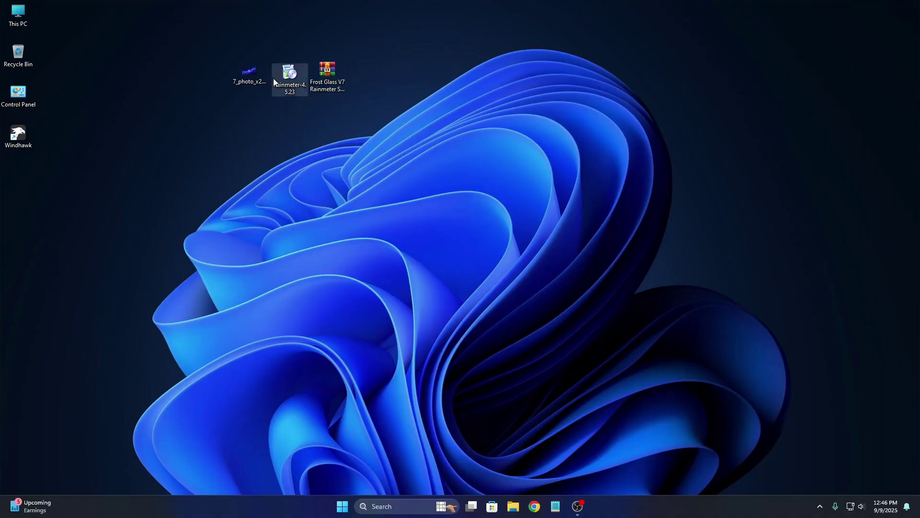
Install Rainmeter 4.5.23 in English as the 64-bit version with launch on startup, and run it after setup
{"action": "right_click", "coordinate": [273, 78]}
{"action": "left_click", "coordinate": [306, 141]}
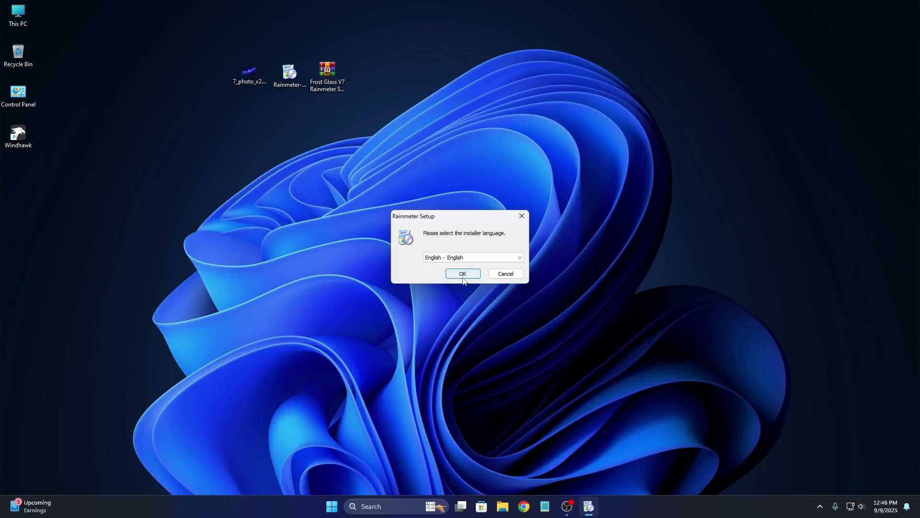
{"action": "left_click", "coordinate": [466, 271]}
{"action": "left_click", "coordinate": [507, 329]}
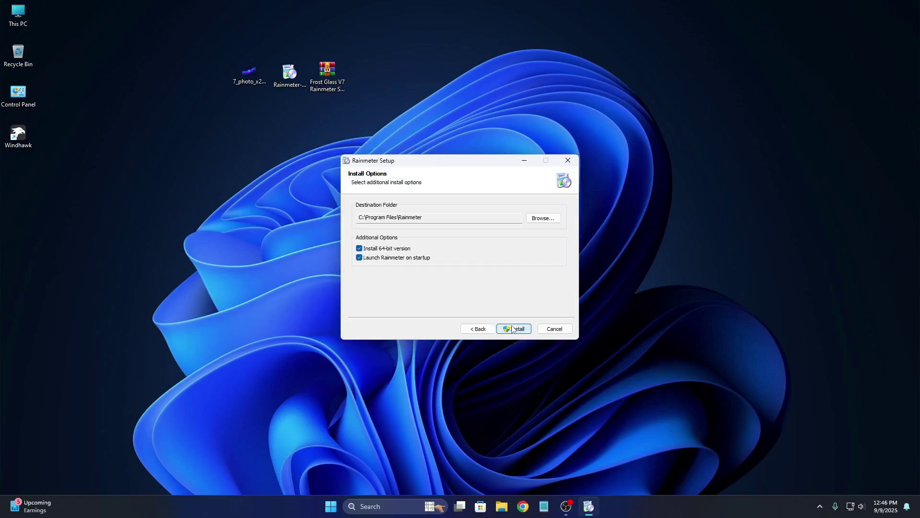
{"action": "left_click", "coordinate": [512, 328]}
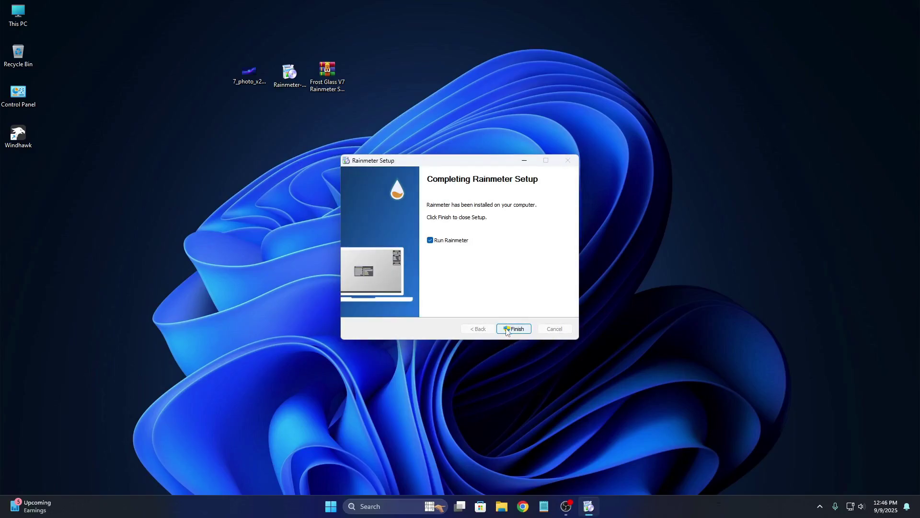
{"action": "left_click", "coordinate": [512, 328]}
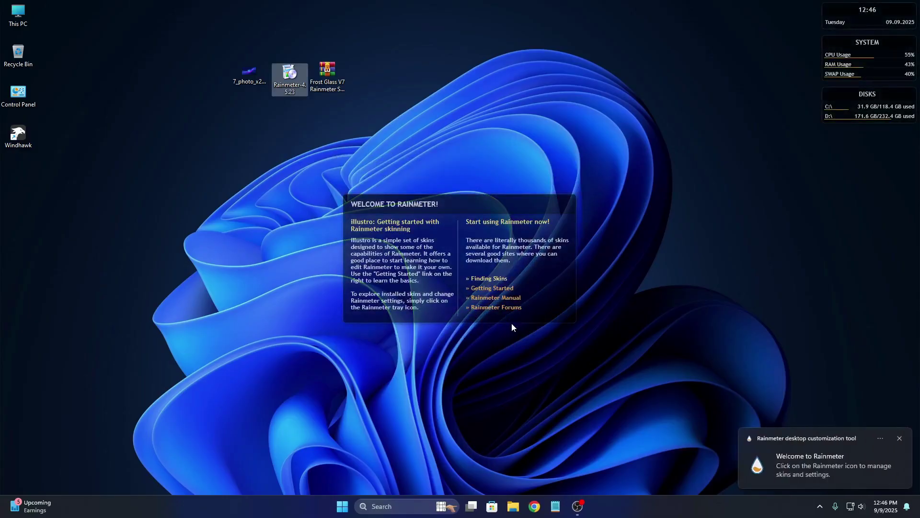
Unload the default illustro skins from the desktop: the welcome panel, Disks, System and Clock
{"action": "right_click", "coordinate": [515, 297]}
{"action": "left_click", "coordinate": [580, 415]}
{"action": "right_click", "coordinate": [832, 112]}
{"action": "left_click", "coordinate": [867, 223]}
{"action": "right_click", "coordinate": [865, 52]}
{"action": "left_click", "coordinate": [866, 162]}
{"action": "right_click", "coordinate": [865, 18]}
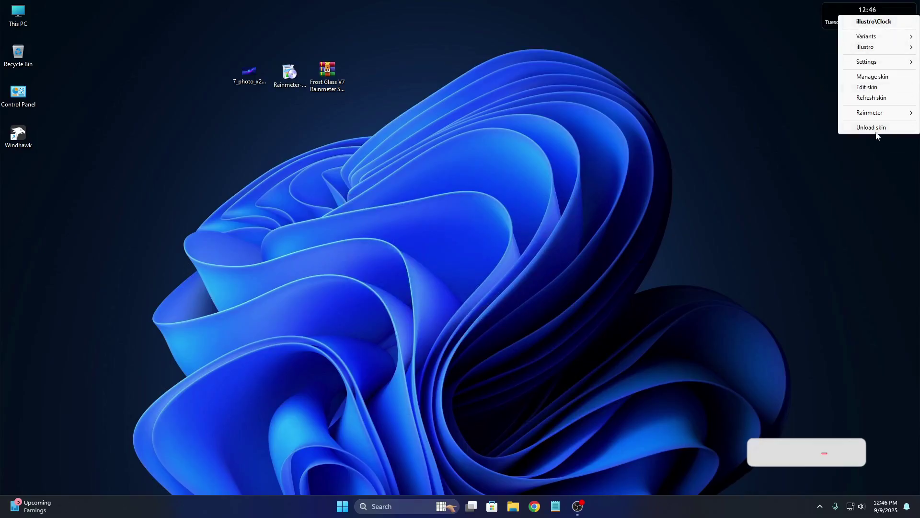
{"action": "left_click", "coordinate": [877, 126]}
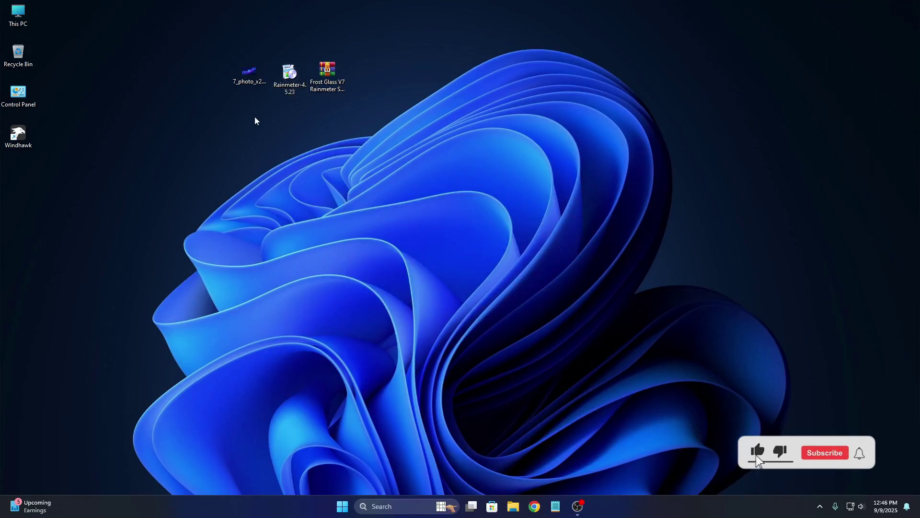
Set the 7_photo_x2_3840x2160 image as the desktop background
{"action": "right_click", "coordinate": [251, 81]}
{"action": "left_click", "coordinate": [307, 156]}
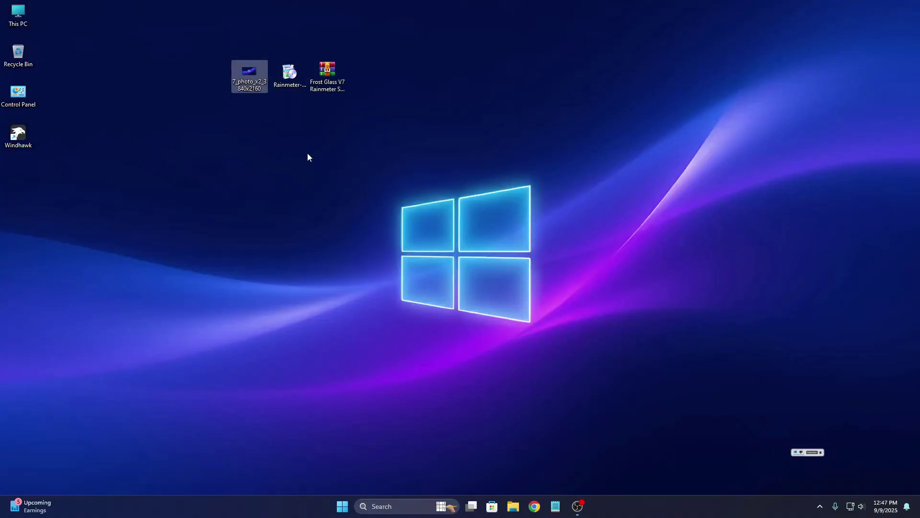
{"action": "left_click", "coordinate": [307, 157]}
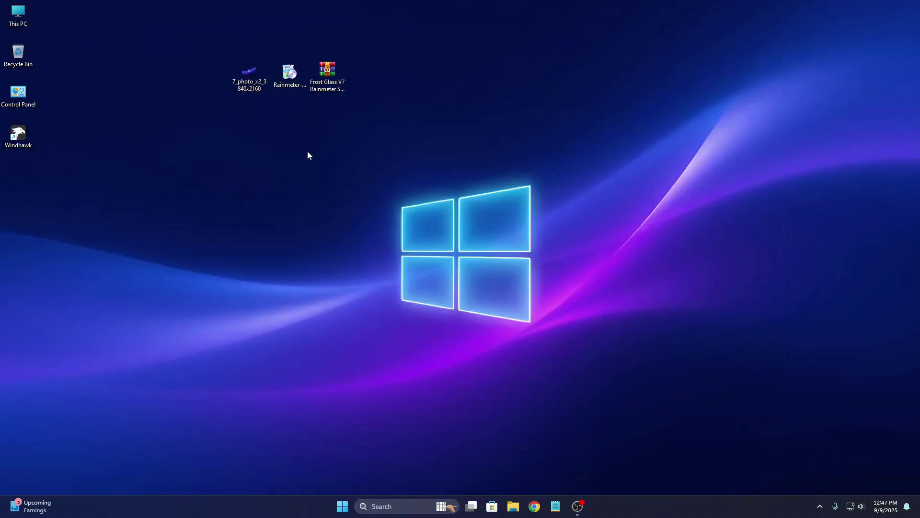
Extract the Frost Glass V7 Rainmeter Skin archive into its own folder on the desktop
{"action": "left_click", "coordinate": [330, 84]}
{"action": "right_click", "coordinate": [329, 85]}
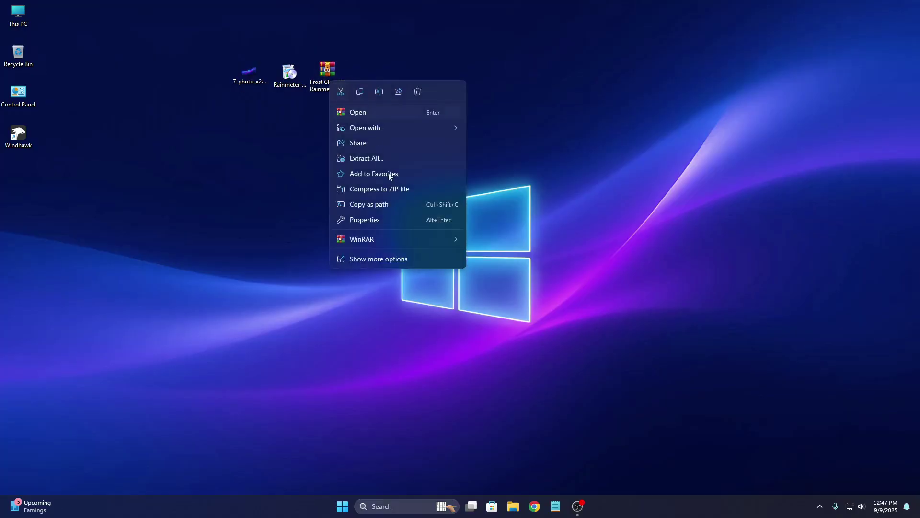
{"action": "mouse_move", "coordinate": [410, 234]}
{"action": "left_click", "coordinate": [502, 257]}
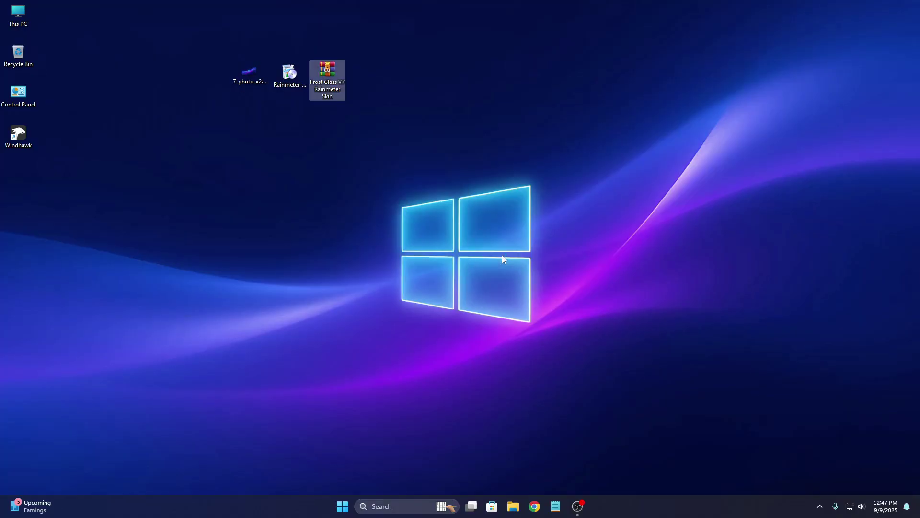
{"action": "left_click", "coordinate": [487, 362]}
Install the Frost Glass V7 skin package from the extracted folder, including the FrostedGlass.dll plugin, and close the folder
{"action": "right_click", "coordinate": [23, 183]}
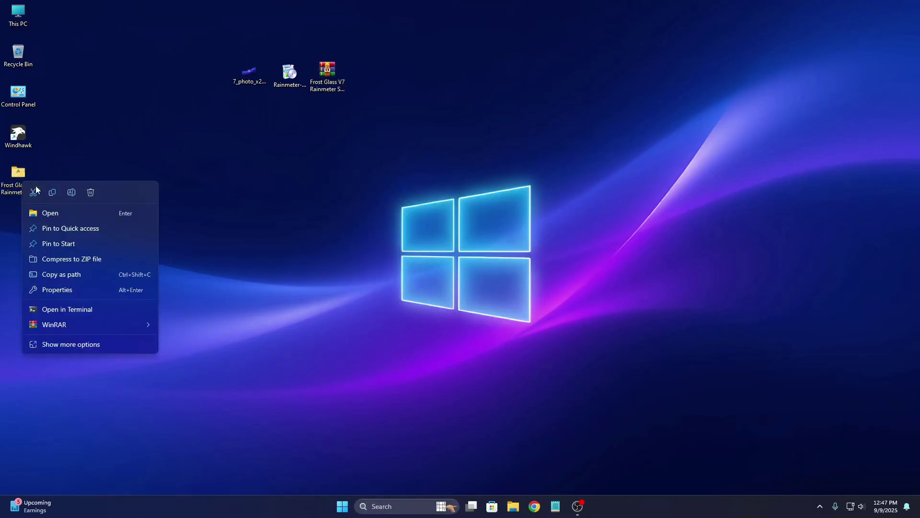
{"action": "left_click", "coordinate": [74, 214]}
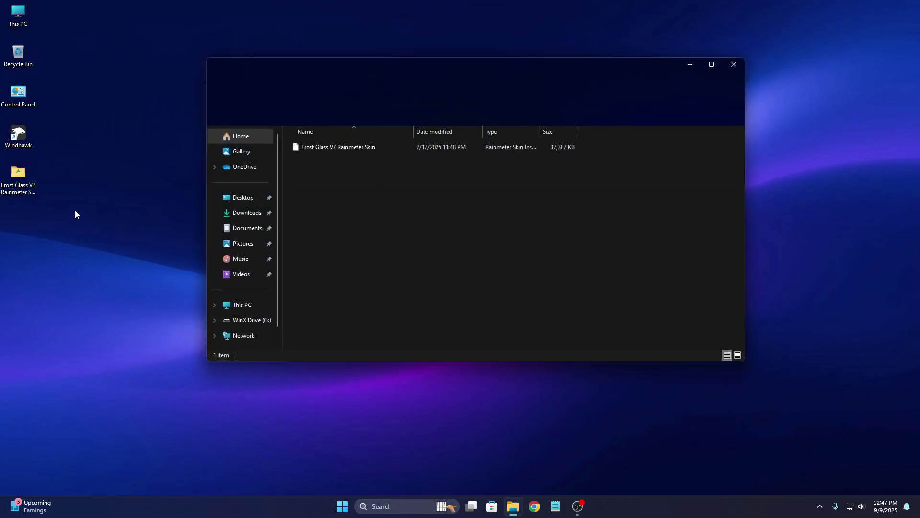
{"action": "left_click_drag", "start_coordinate": [415, 62], "coordinate": [309, 65]}
{"action": "left_click", "coordinate": [243, 149]}
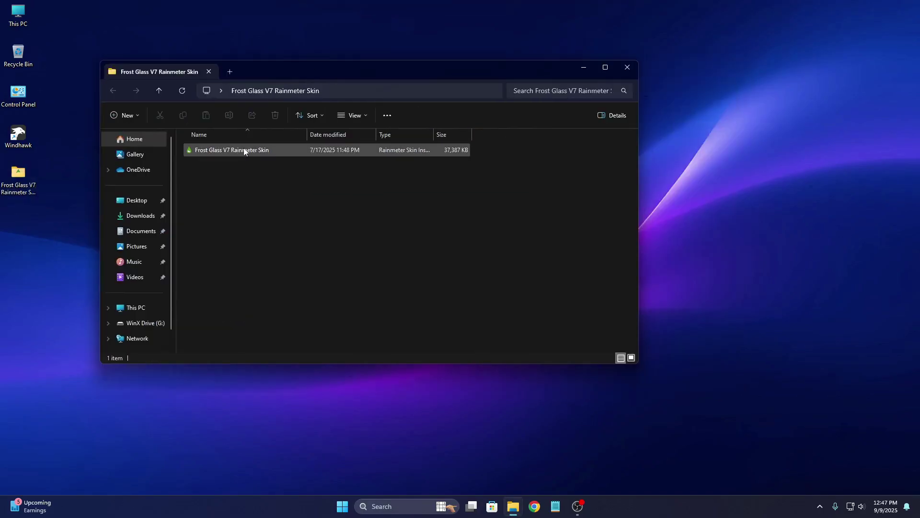
{"action": "right_click", "coordinate": [243, 150]}
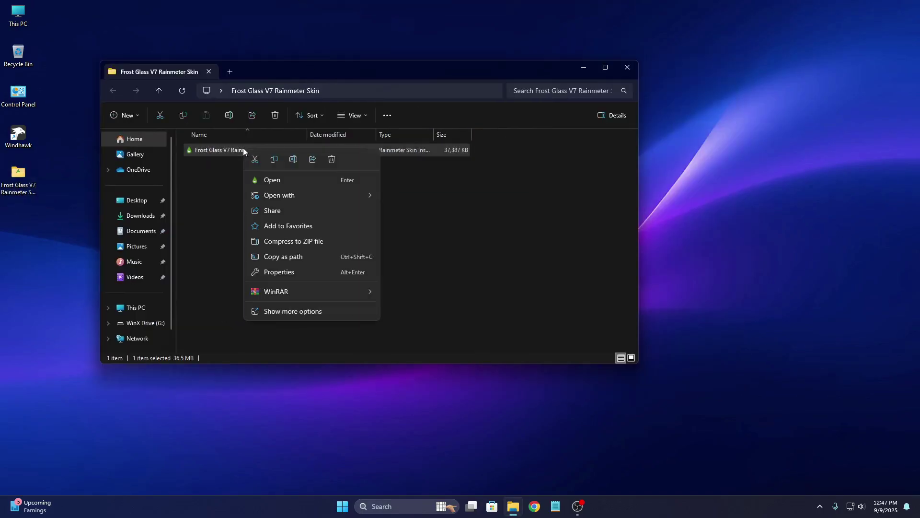
{"action": "left_click", "coordinate": [300, 179]}
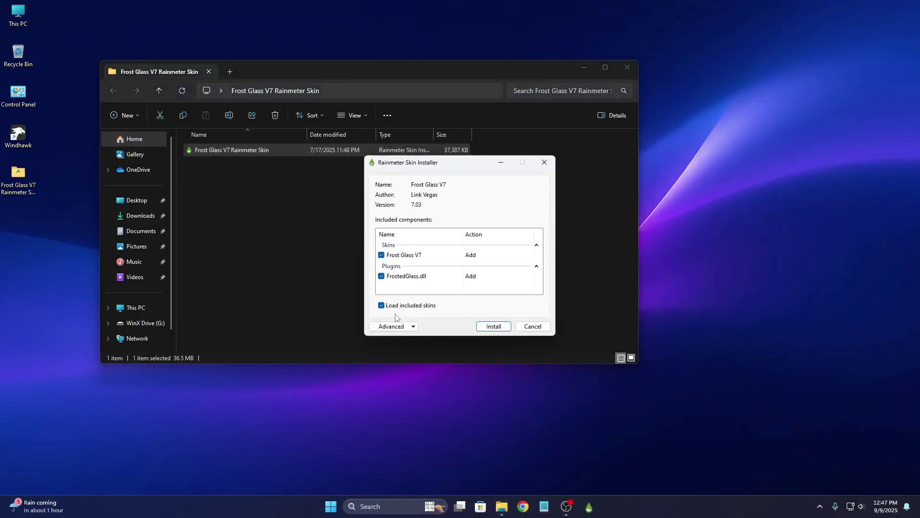
{"action": "left_click", "coordinate": [491, 330]}
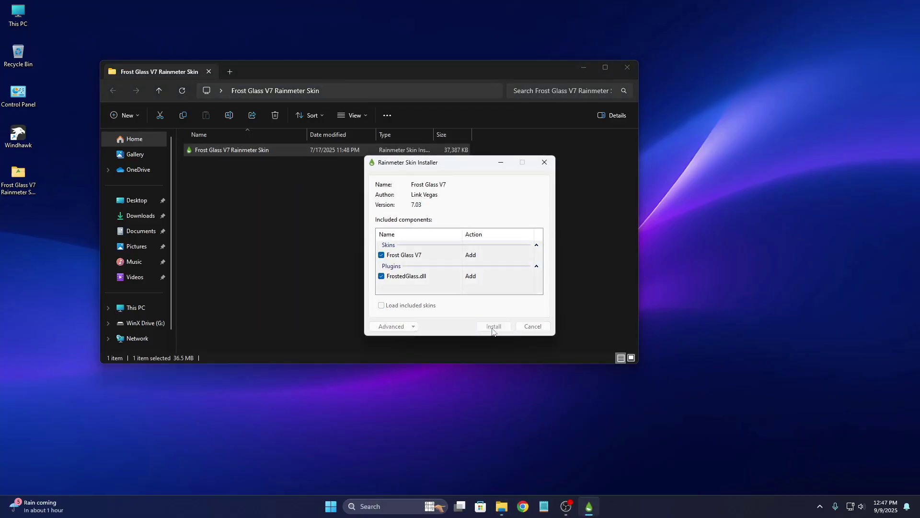
{"action": "left_click", "coordinate": [625, 77]}
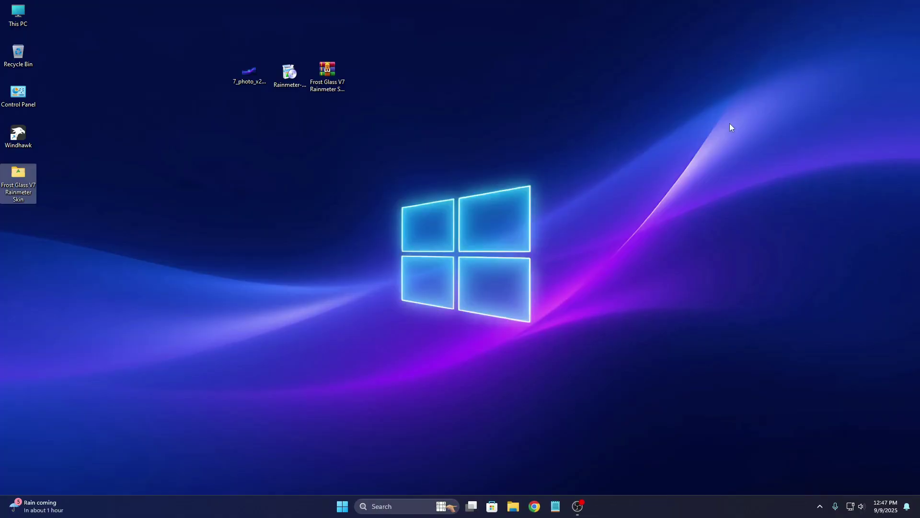
{"action": "left_click", "coordinate": [409, 133]}
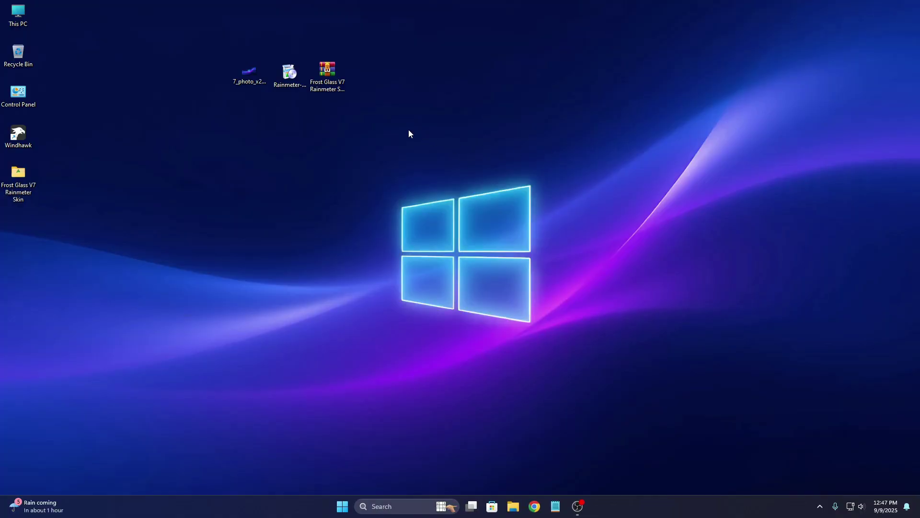
Open the Rainmeter manager and refresh all skins to list the Frost Glass V7 collection
{"action": "left_click", "coordinate": [820, 506]}
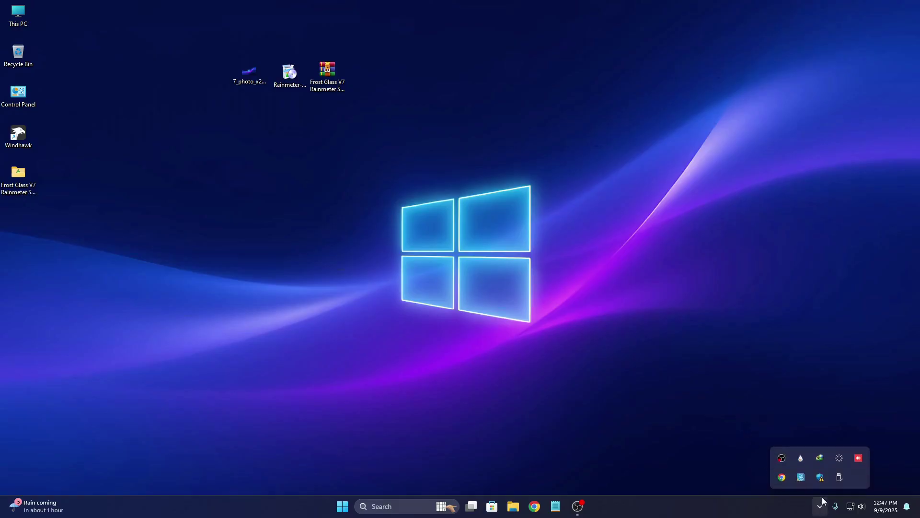
{"action": "right_click", "coordinate": [801, 457]}
{"action": "left_click", "coordinate": [832, 326]}
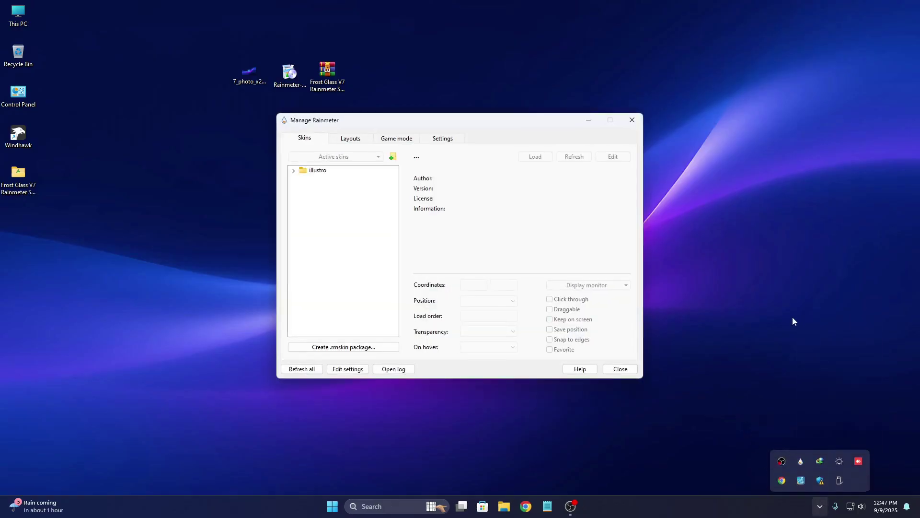
{"action": "left_click", "coordinate": [302, 369]}
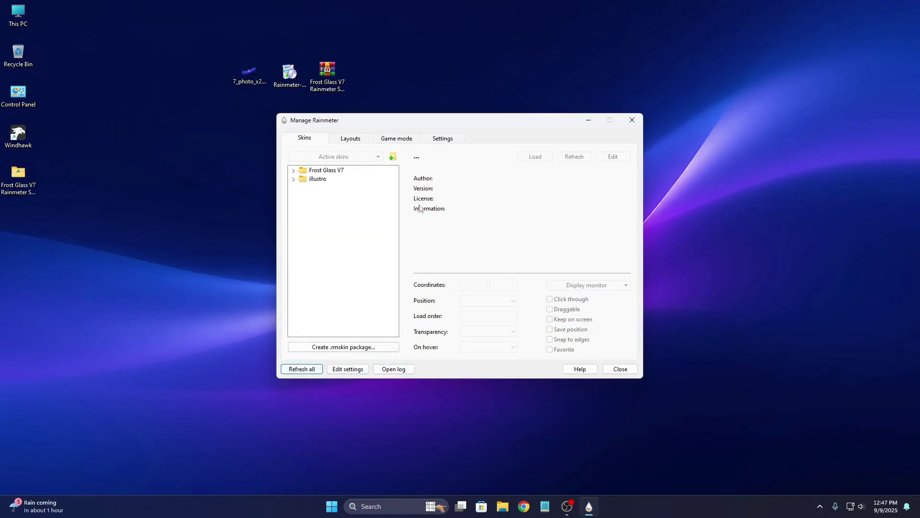
{"action": "left_click_drag", "start_coordinate": [405, 121], "coordinate": [402, 111]}
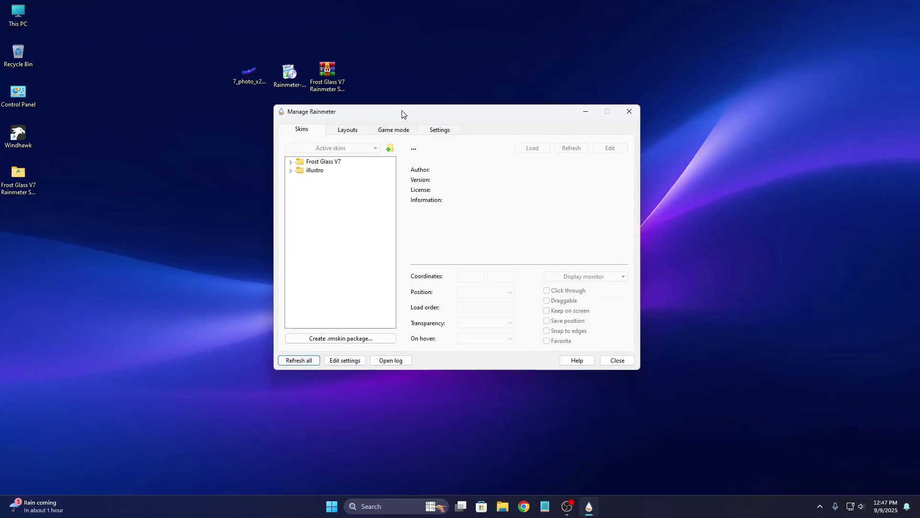
Load the Frost Glass V7 Dock.ini skin and place the dock just above the taskbar
{"action": "left_click", "coordinate": [289, 164]}
{"action": "left_click", "coordinate": [290, 163]}
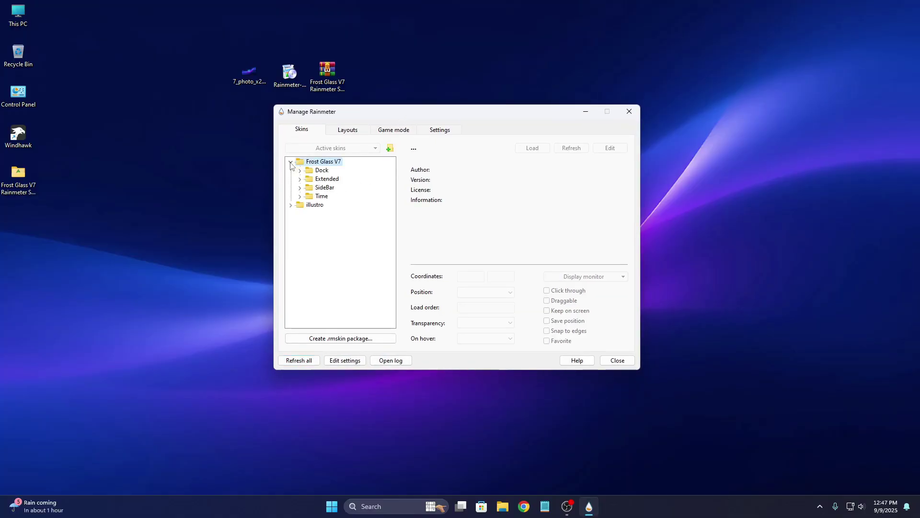
{"action": "left_click", "coordinate": [298, 170]}
{"action": "left_click", "coordinate": [334, 179]}
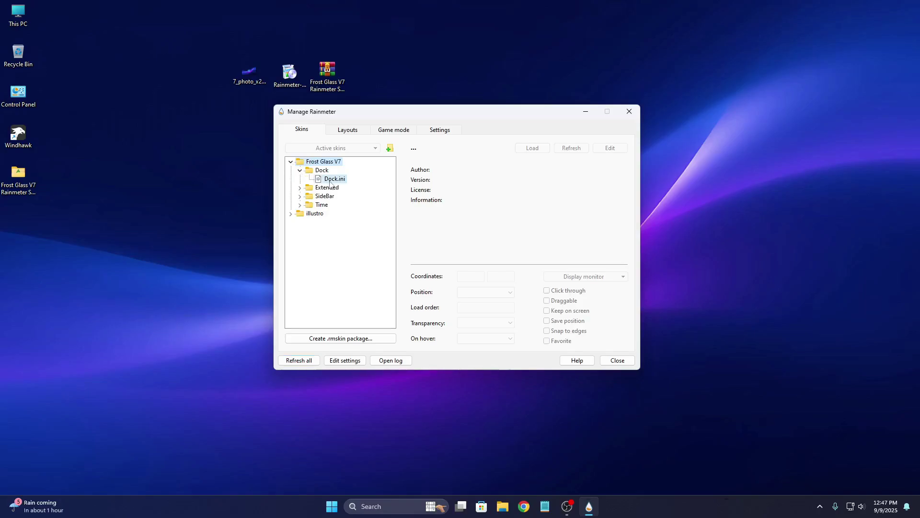
{"action": "left_click", "coordinate": [532, 149]}
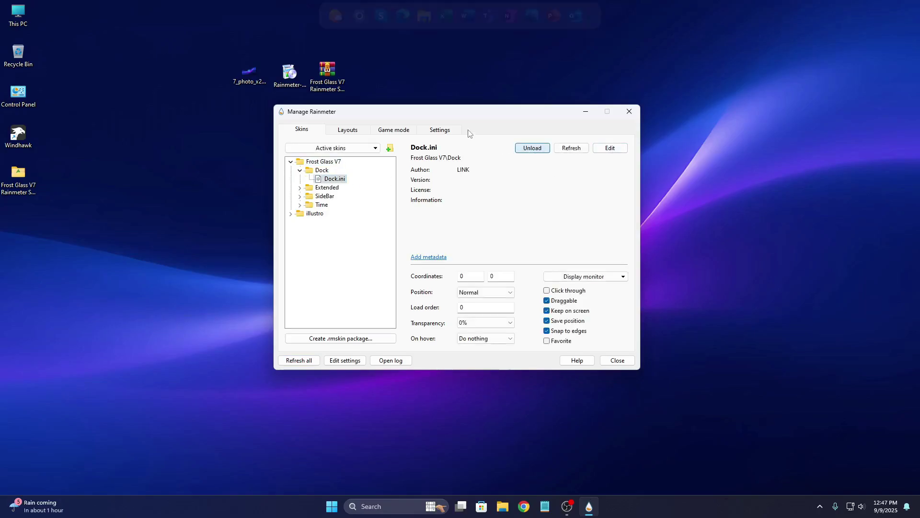
{"action": "left_click_drag", "start_coordinate": [500, 25], "coordinate": [528, 484]}
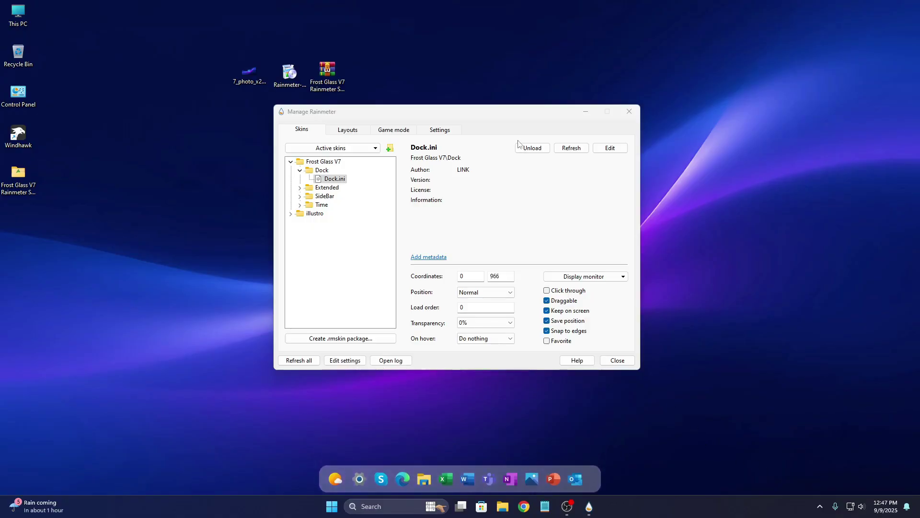
{"action": "left_click_drag", "start_coordinate": [501, 112], "coordinate": [593, 89]}
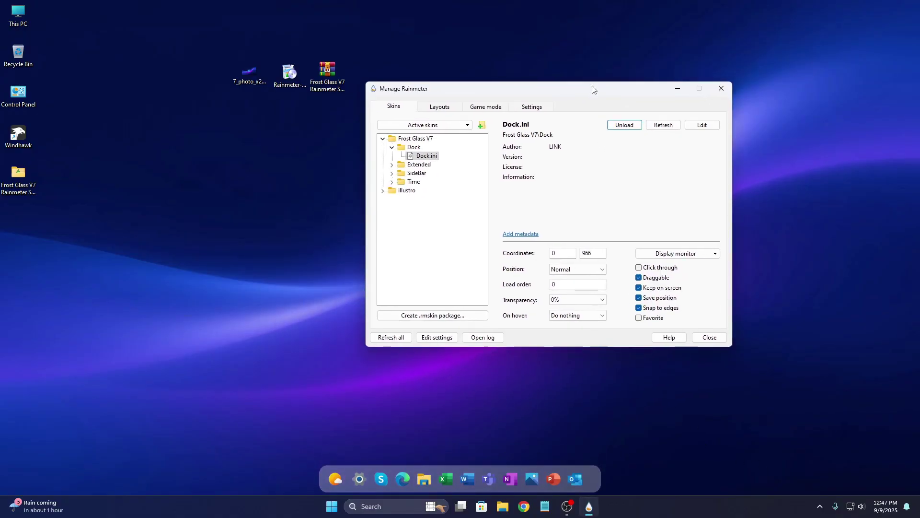
Load the Side.ini skin from the Extended folder of Frost Glass V7
{"action": "left_click", "coordinate": [393, 165]}
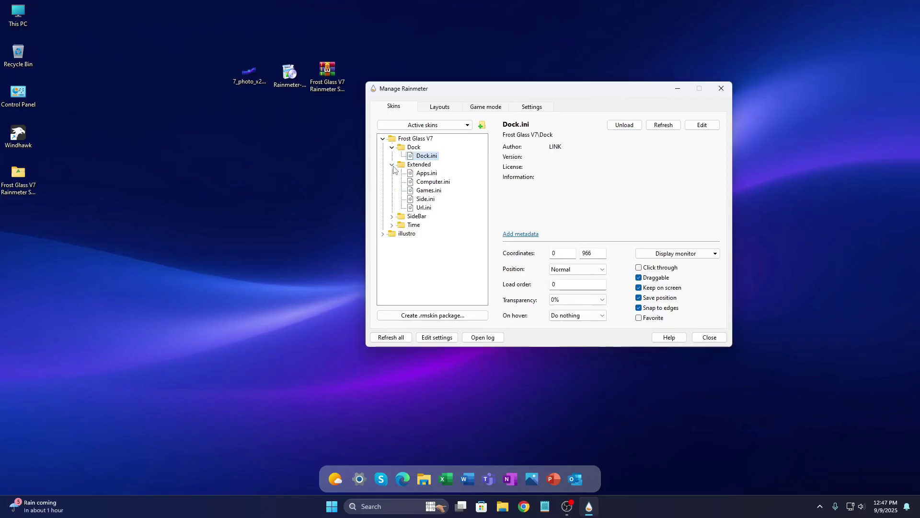
{"action": "left_click", "coordinate": [421, 199]}
{"action": "left_click", "coordinate": [627, 126]}
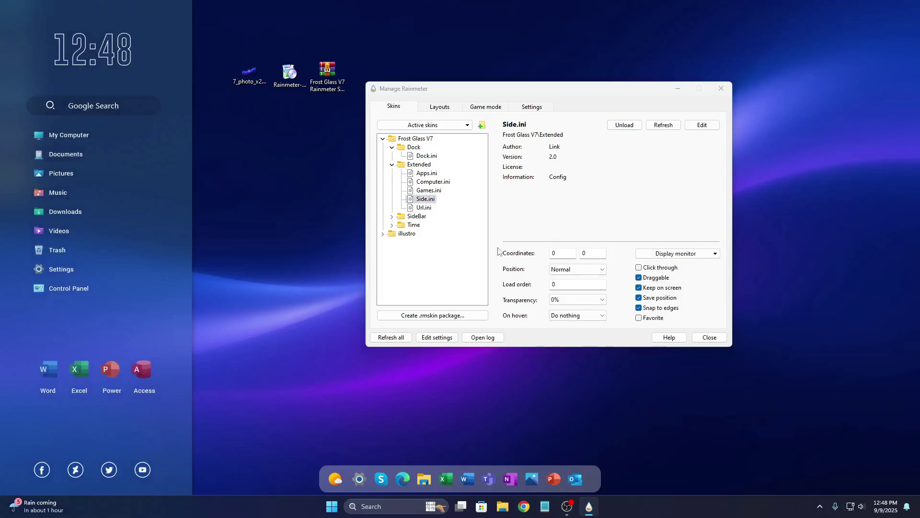
Load the SideBar.ini skin from the SideBar folder of Frost Glass V7 and try it on the desktop
{"action": "left_click", "coordinate": [392, 217]}
{"action": "left_click", "coordinate": [429, 225]}
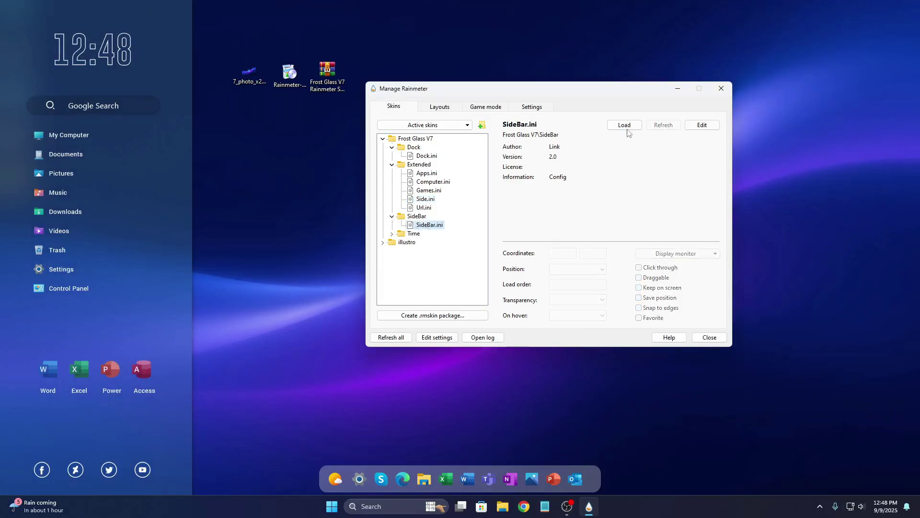
{"action": "left_click", "coordinate": [628, 127]}
{"action": "left_click", "coordinate": [25, 98]}
{"action": "left_click", "coordinate": [26, 98]}
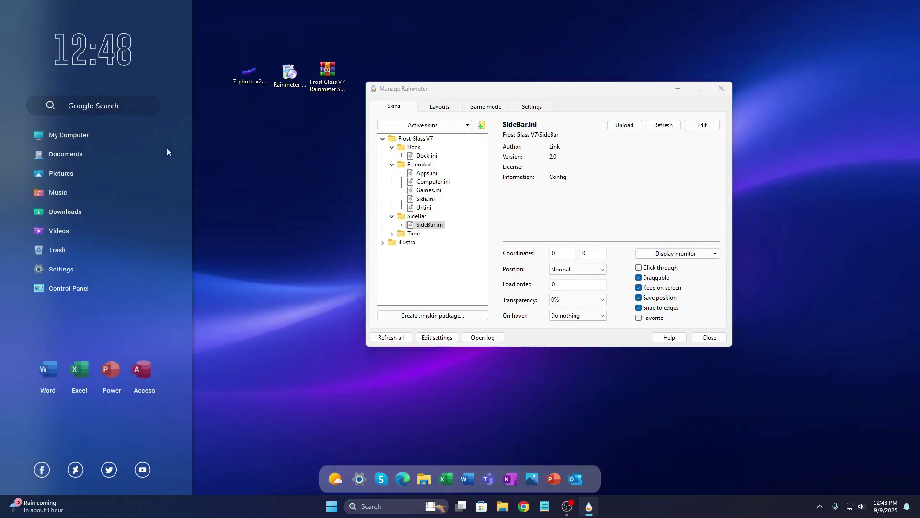
Load the Time.ini clock skin from the Frost Glass V7 Time folder and close the Rainmeter manager
{"action": "left_click", "coordinate": [392, 234]}
{"action": "left_click", "coordinate": [417, 242]}
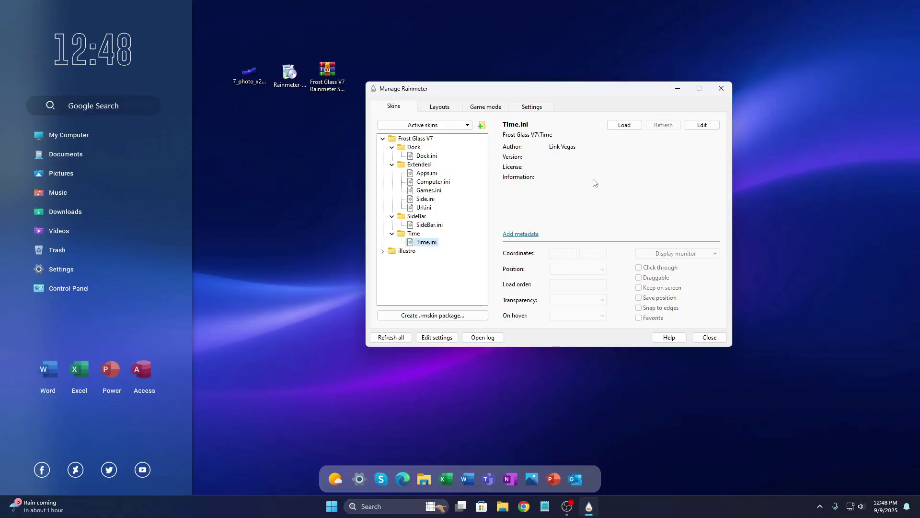
{"action": "left_click", "coordinate": [622, 127]}
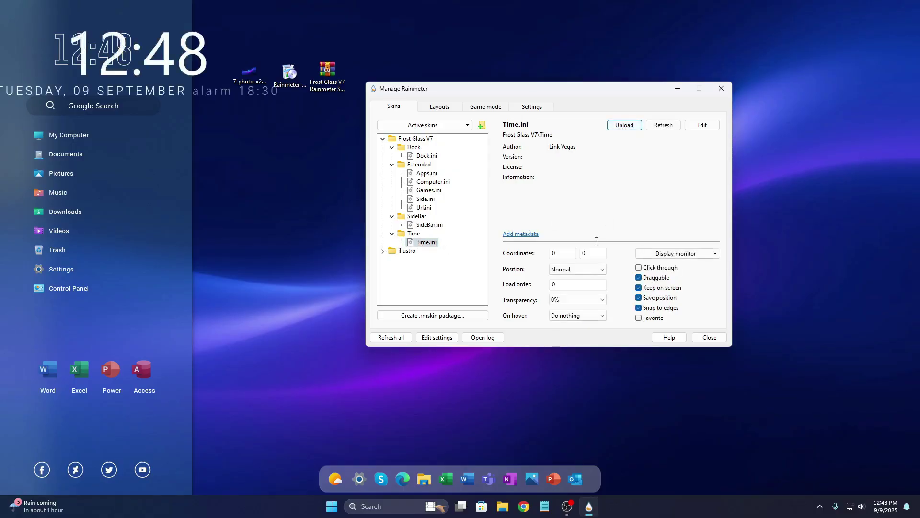
{"action": "left_click", "coordinate": [721, 88]}
Hide all desktop icons through the desktop's view options
{"action": "right_click", "coordinate": [530, 142]}
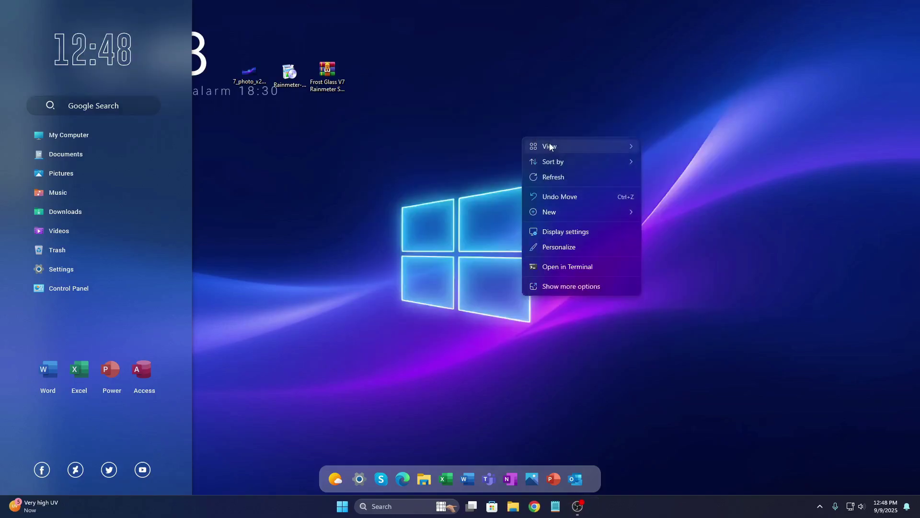
{"action": "mouse_move", "coordinate": [532, 144]}
{"action": "left_click", "coordinate": [664, 228]}
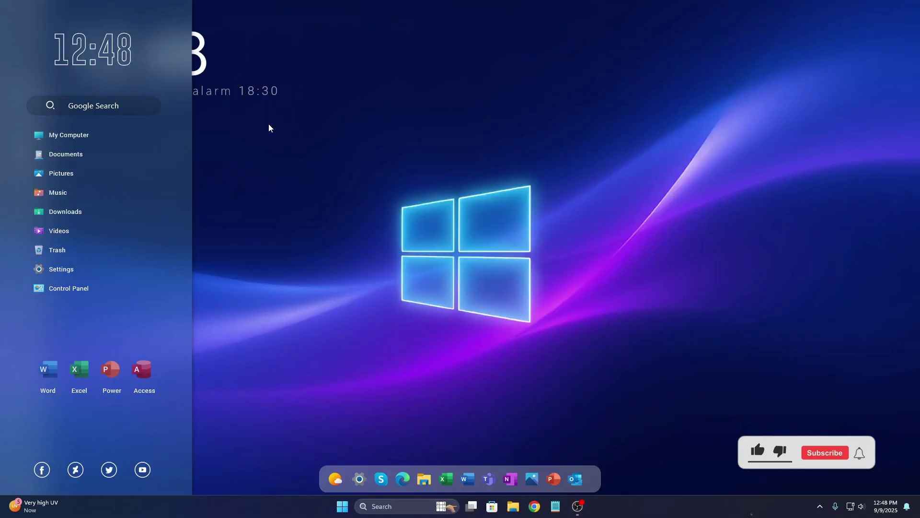
Move the large clock and date skin to the upper middle of the desktop, centred above the Windows logo
{"action": "left_click_drag", "start_coordinate": [232, 88], "coordinate": [556, 126]}
{"action": "scroll", "coordinate": [475, 120], "scroll_direction": "down", "scroll_amount": 1}
{"action": "left_click_drag", "start_coordinate": [470, 105], "coordinate": [475, 110]}
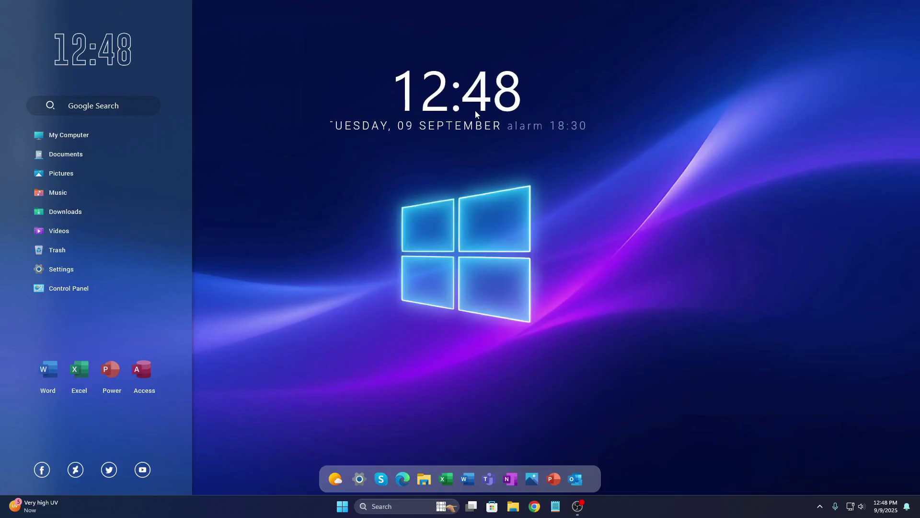
Set the taskbar to hide automatically in its behavior settings, and close the Settings and File Explorer windows
{"action": "right_click", "coordinate": [643, 512]}
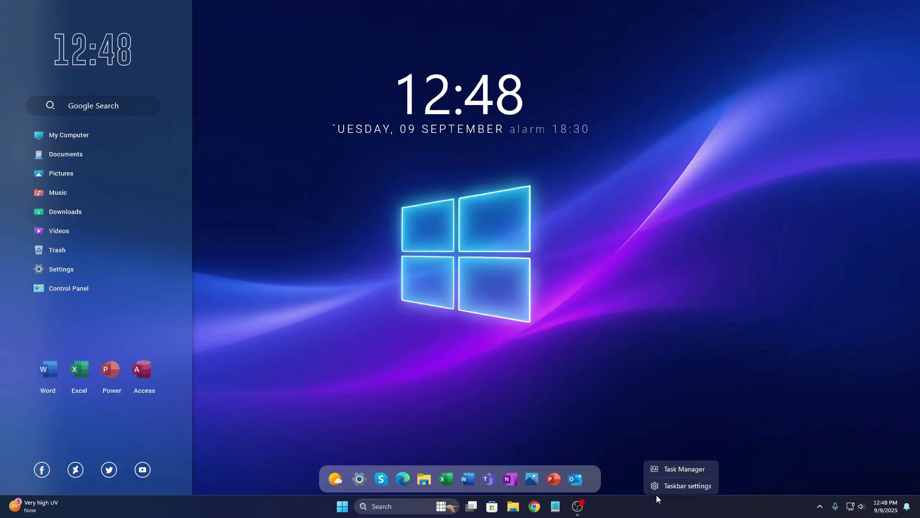
{"action": "left_click", "coordinate": [660, 489]}
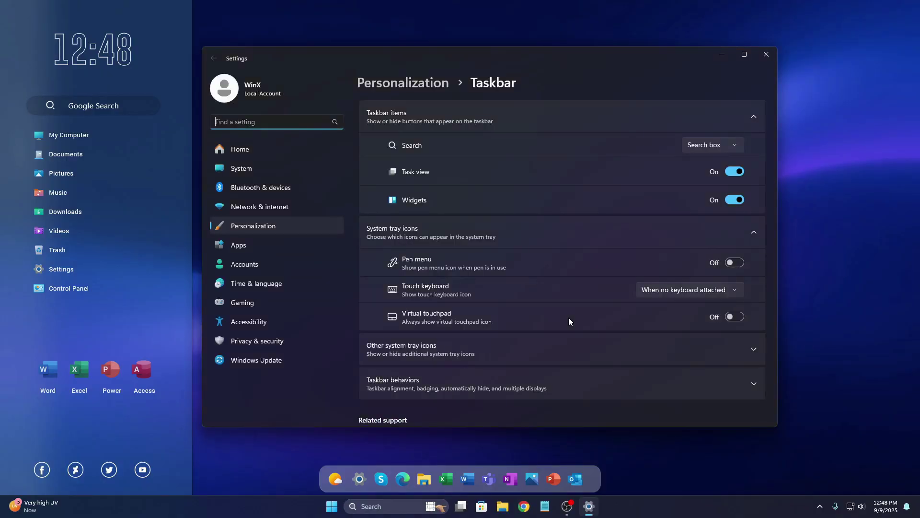
{"action": "left_click", "coordinate": [722, 388]}
{"action": "scroll", "coordinate": [722, 387], "scroll_direction": "down", "scroll_amount": 1}
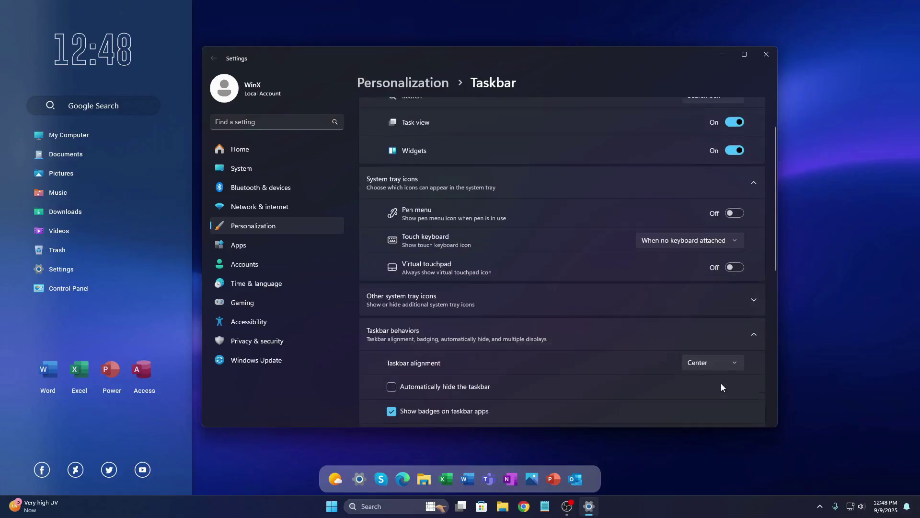
{"action": "left_click", "coordinate": [394, 388]}
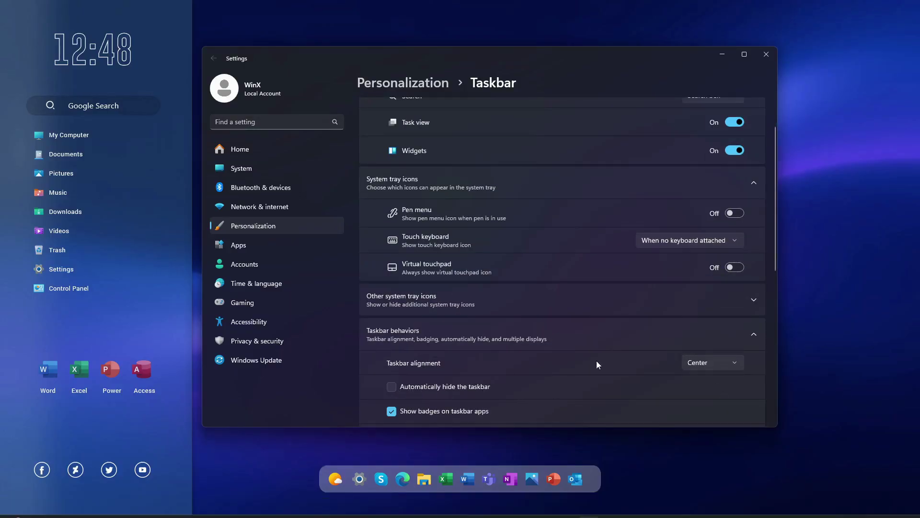
{"action": "left_click", "coordinate": [766, 56]}
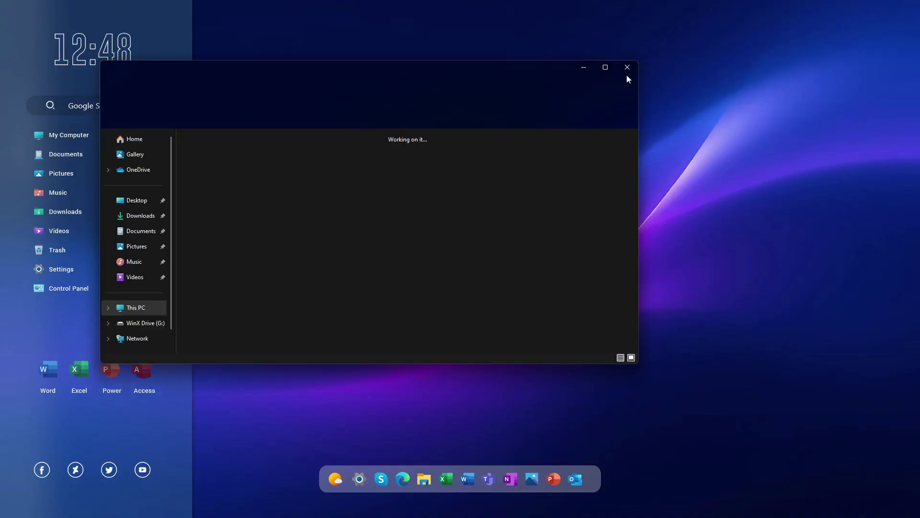
{"action": "left_click", "coordinate": [627, 67]}
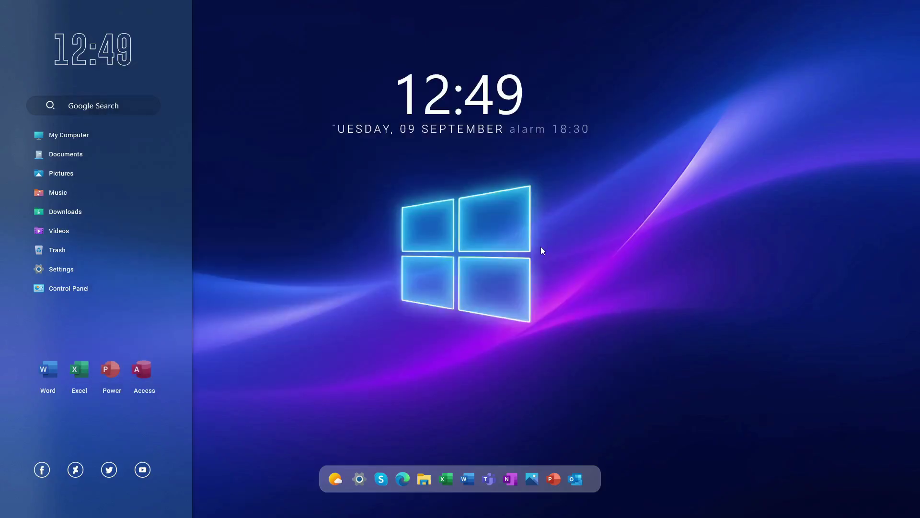